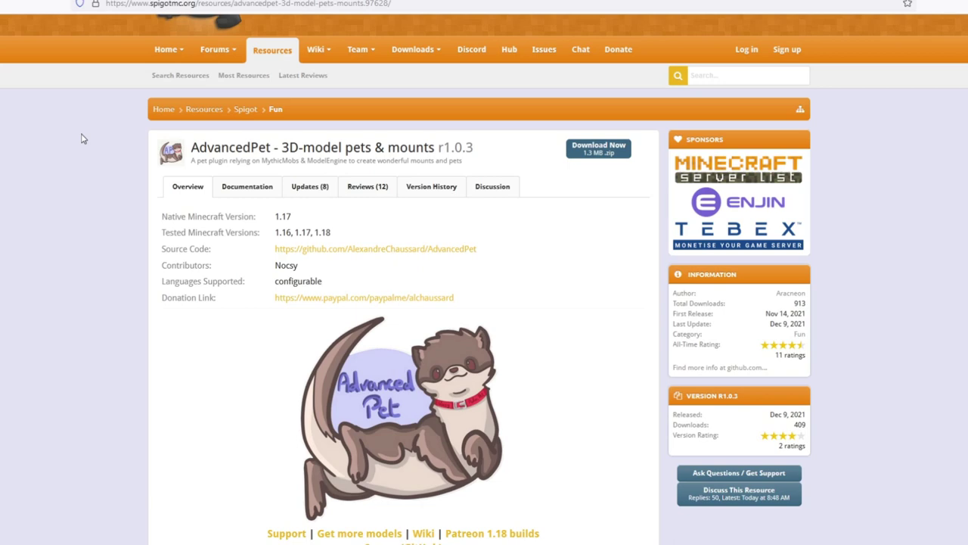
Step: Switch to the two File Explorer windows and go up from the ModelEngine folder to PLAGINS
mouse_move(284, 544)
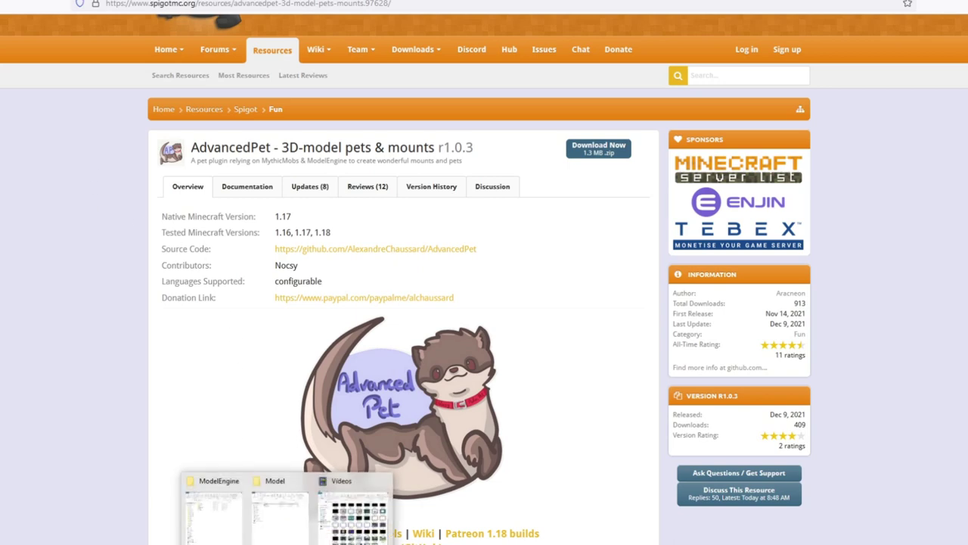
left_click(239, 536)
left_click(283, 525)
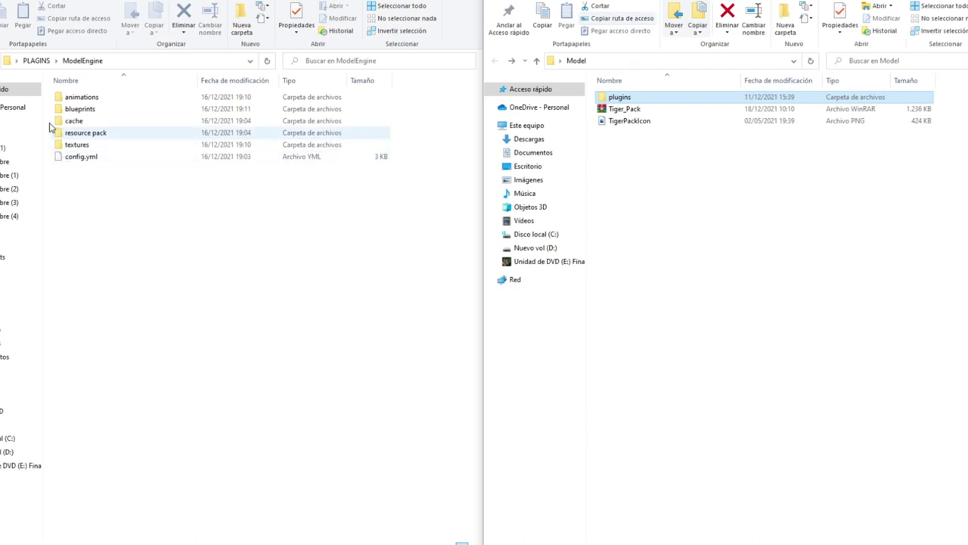
left_click(31, 60)
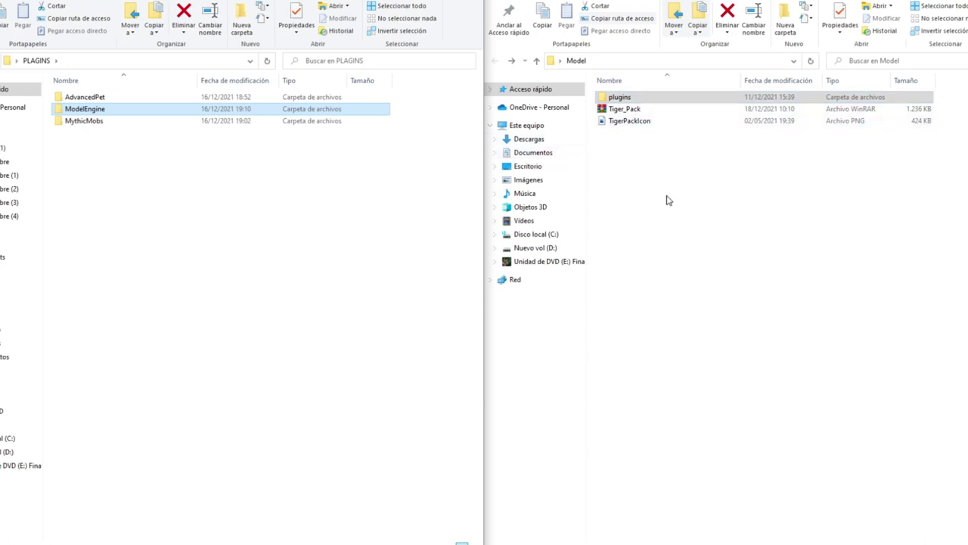
Step: View the TigerPackIcon image in the Model folder, then close it
left_click(669, 116)
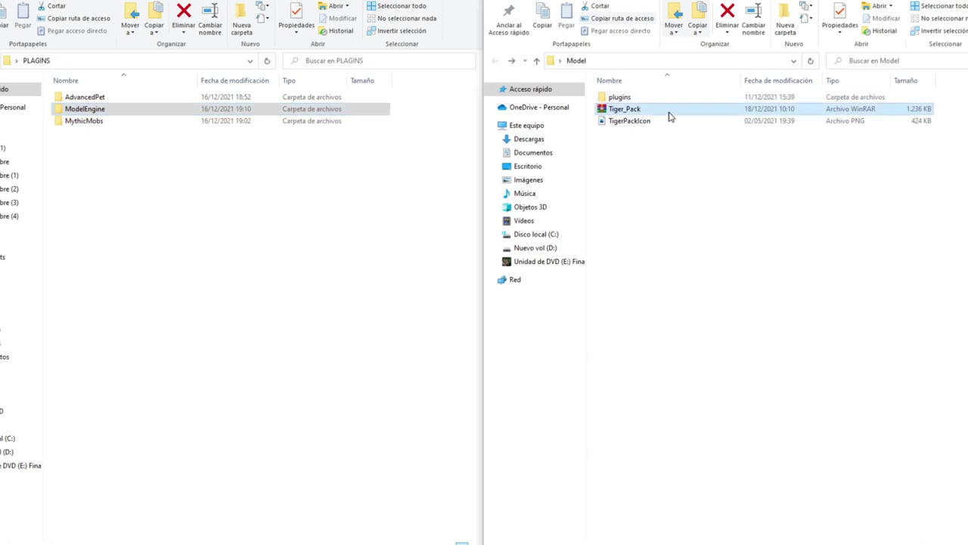
double_click(628, 121)
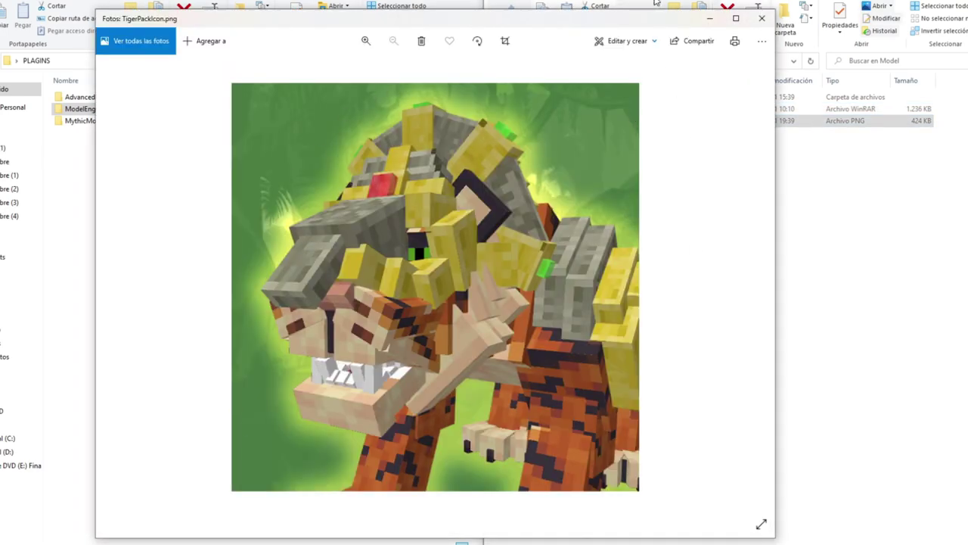
left_click(762, 18)
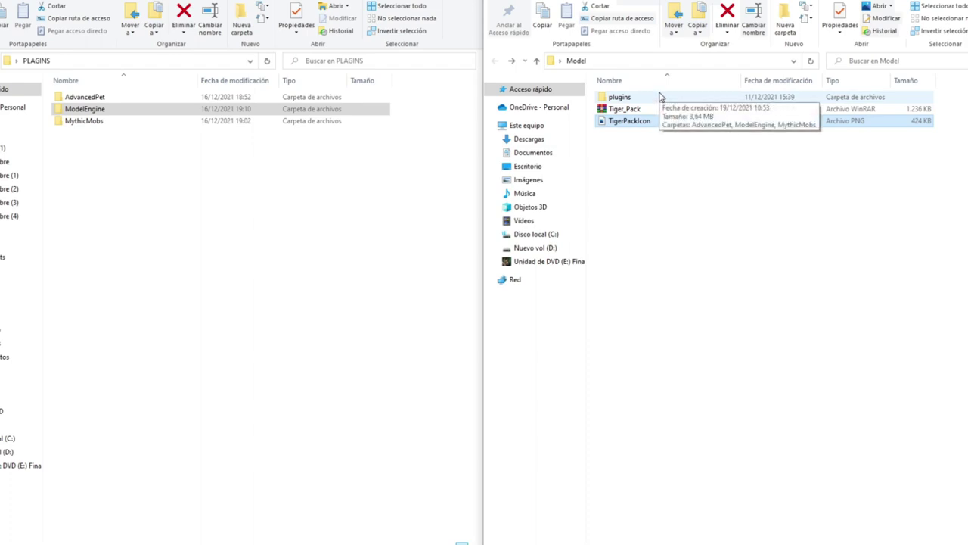
Step: Compare the Model folder's plugins folder with the AdvancedPet, ModelEngine and MythicMobs folders in PLAGINS
left_click(660, 97)
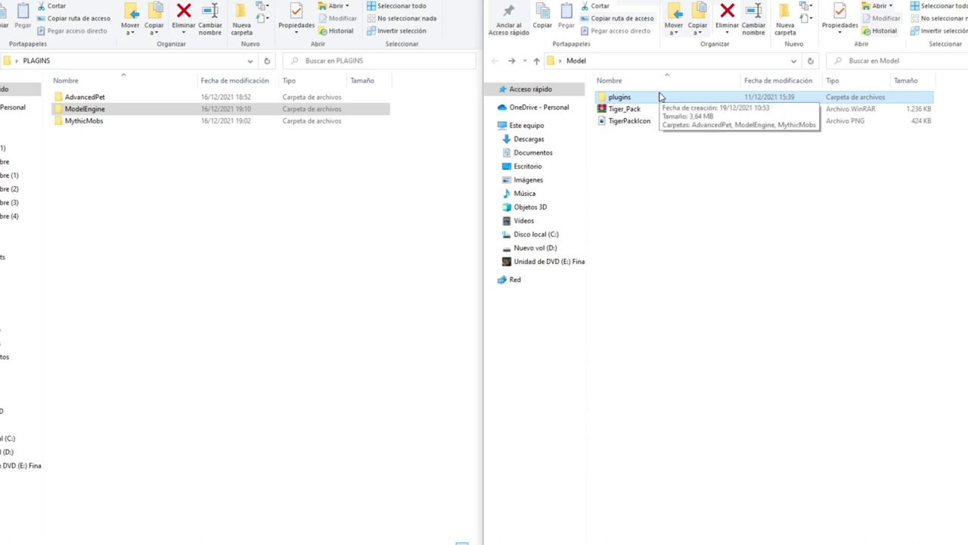
left_click_drag(99, 218, 132, 137)
left_click_drag(270, 182, 301, 89)
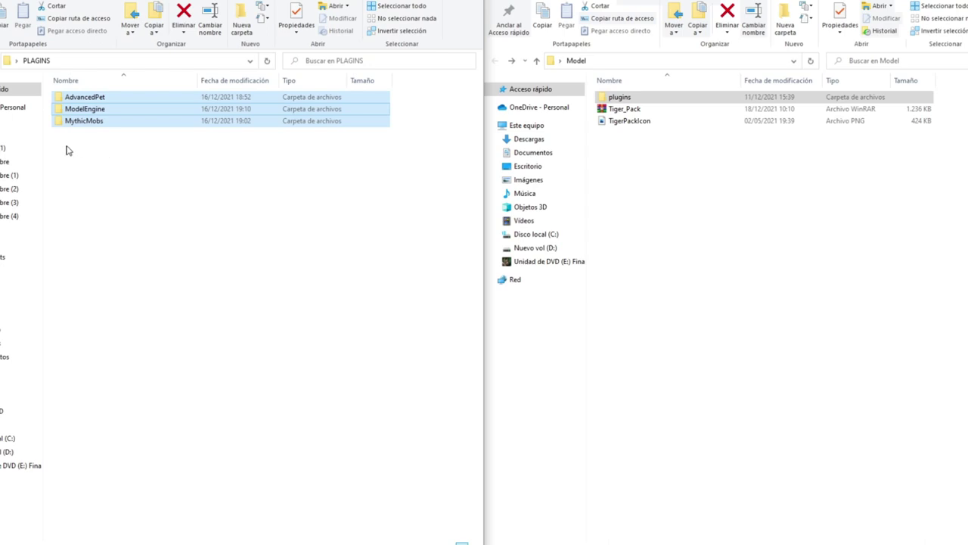
left_click_drag(54, 137, 76, 484)
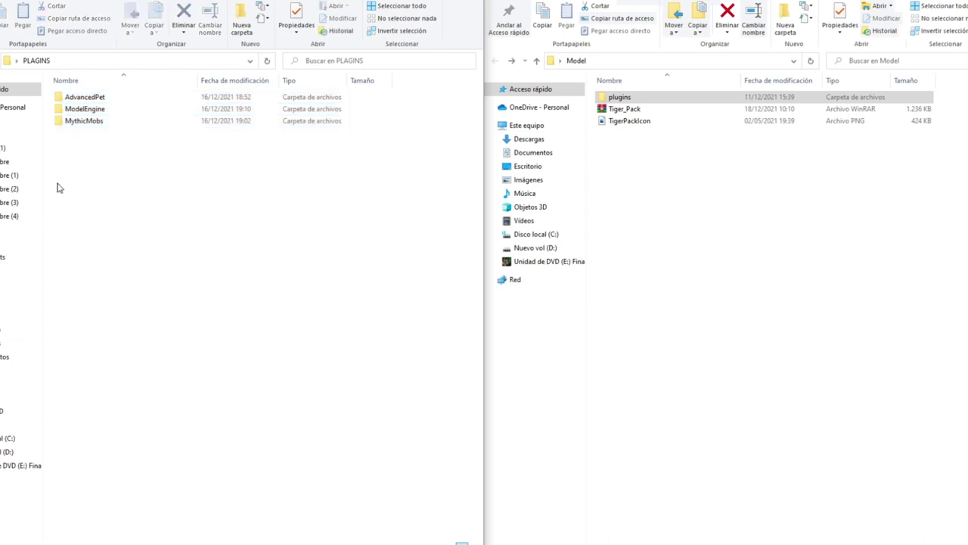
mouse_move(61, 147)
left_mouse_down()
mouse_move(76, 98)
mouse_move(77, 139)
left_mouse_up()
Step: Open the tiger pack's plugins/AdvancedPet/Pets folder alongside the AdvancedPet folder in PLAGINS
left_click(647, 101)
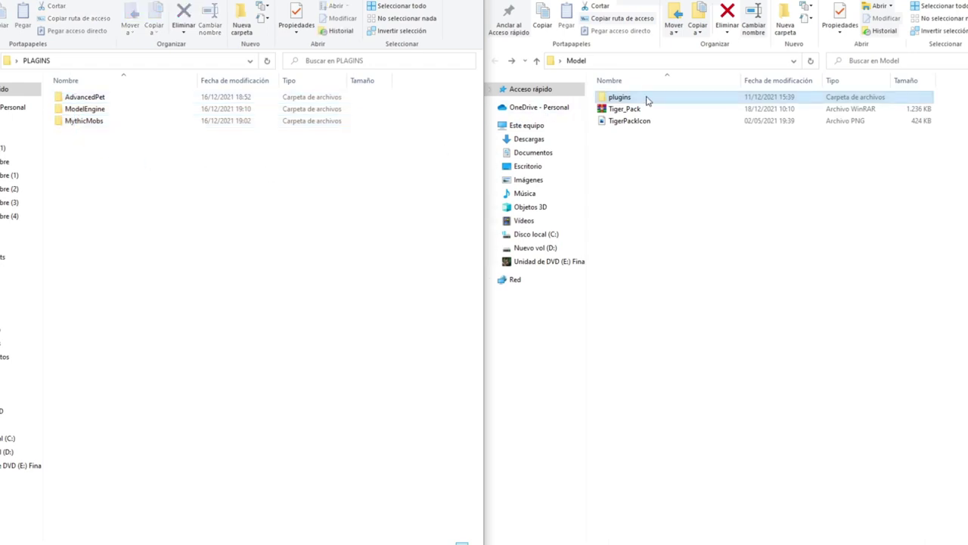
double_click(647, 101)
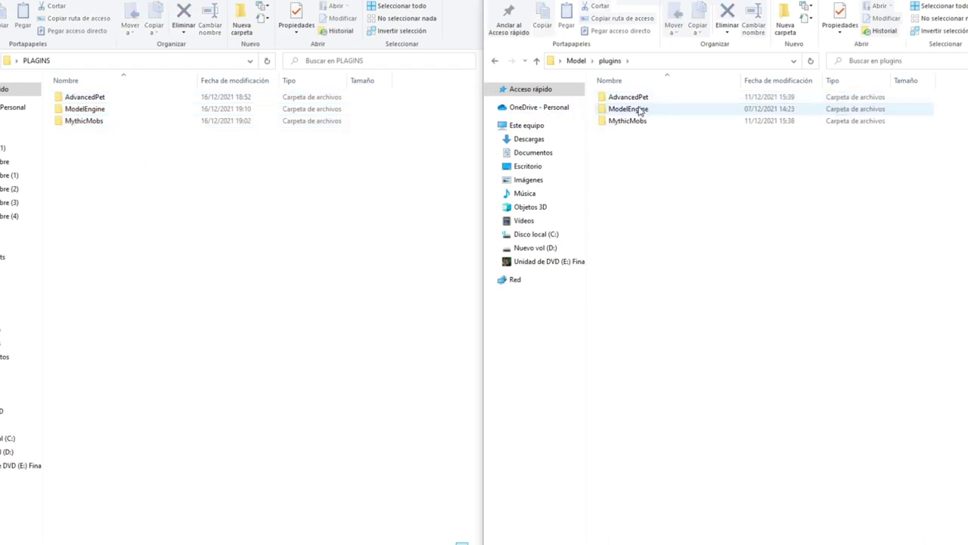
double_click(636, 103)
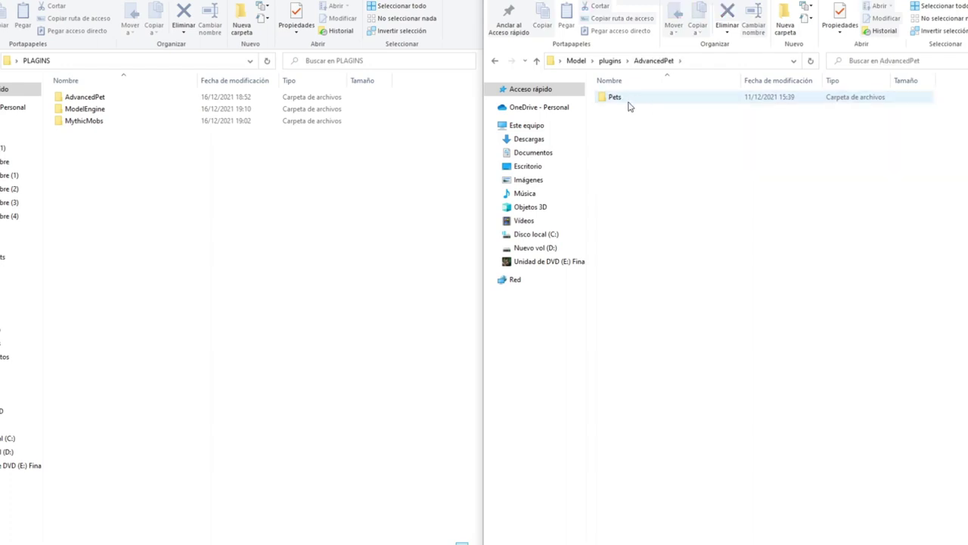
double_click(630, 103)
double_click(84, 96)
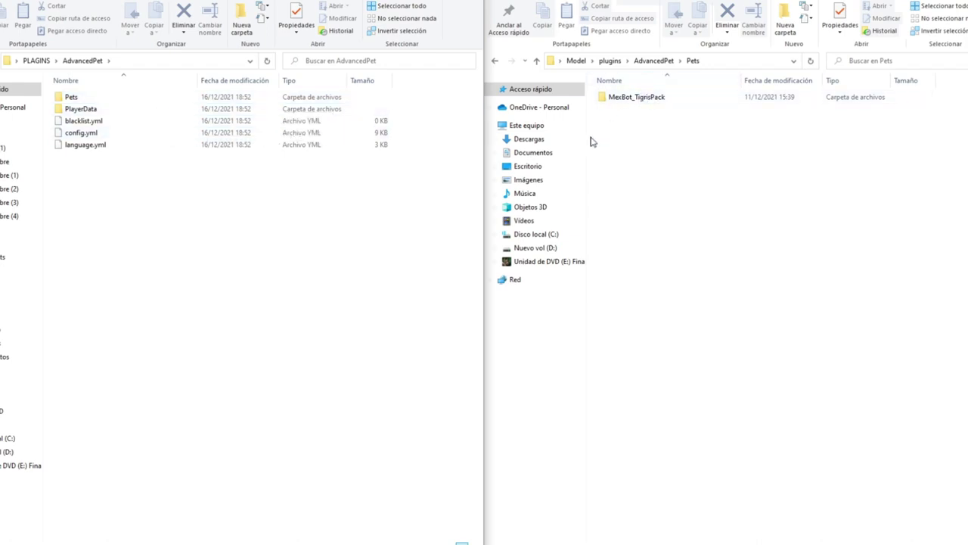
Step: Return to both plugin folder lists and select all model files in the pack's ModelEngine/blueprints/MexBot_TigrisPack folder
key("BackSpace")
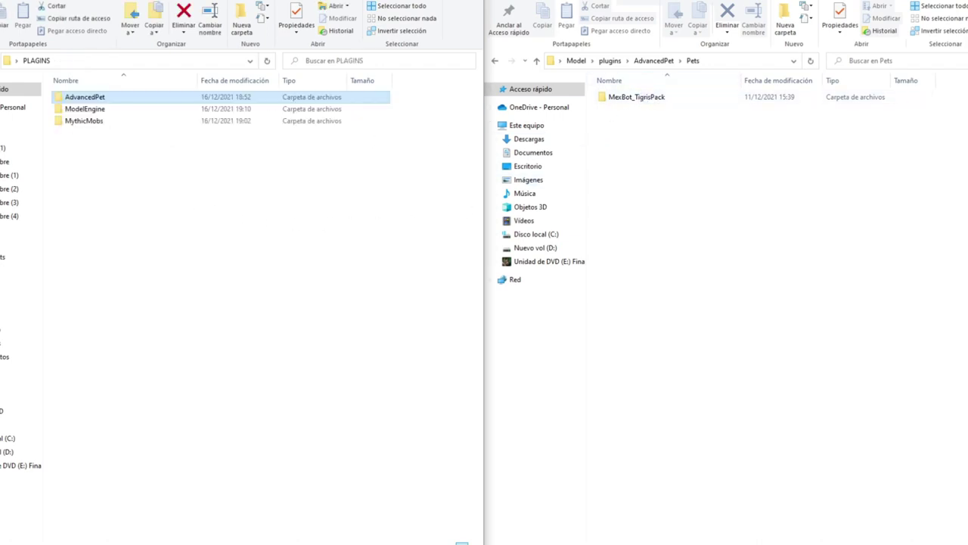
left_click(495, 62)
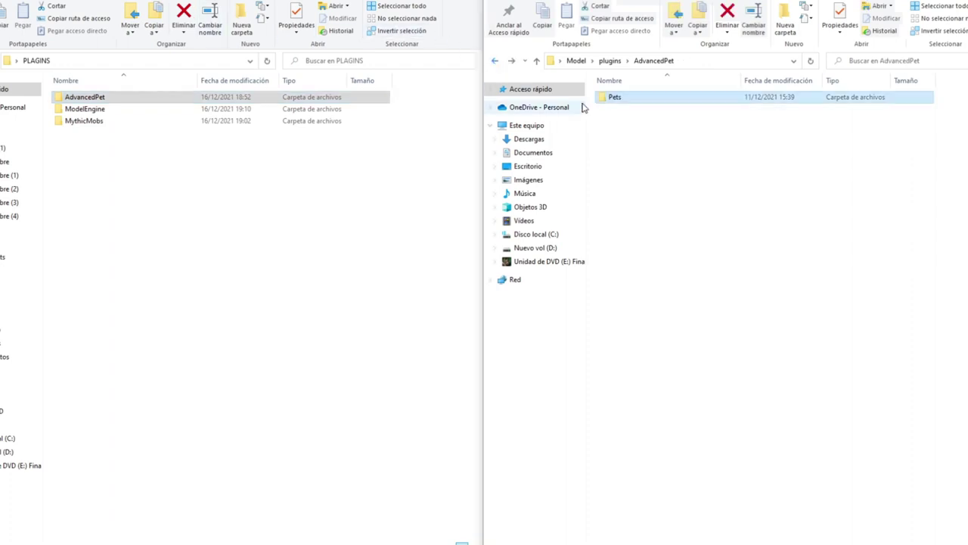
left_click(496, 60)
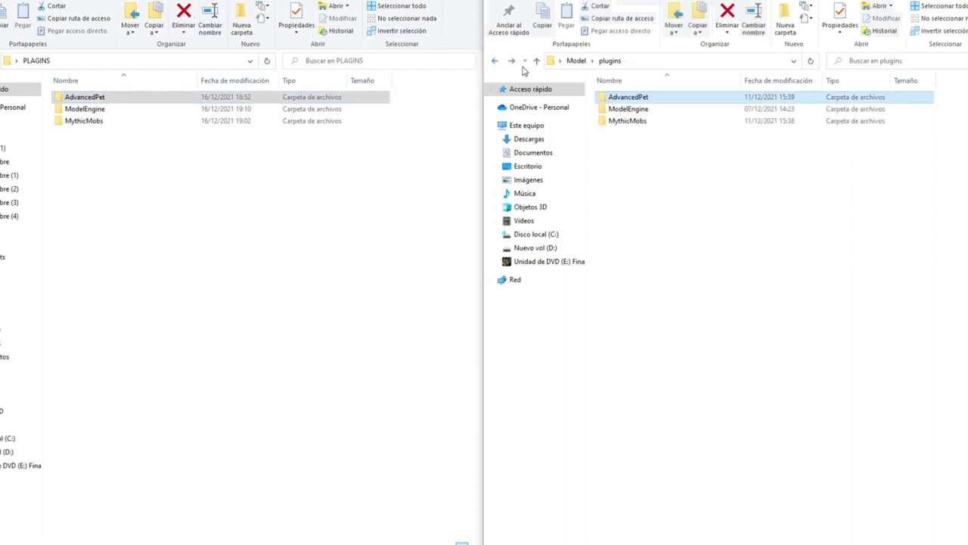
double_click(627, 109)
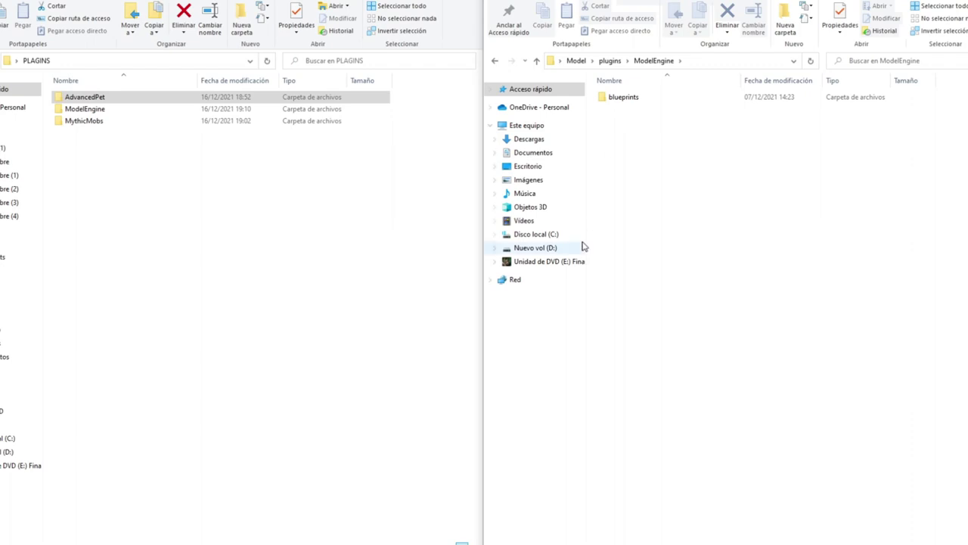
double_click(625, 101)
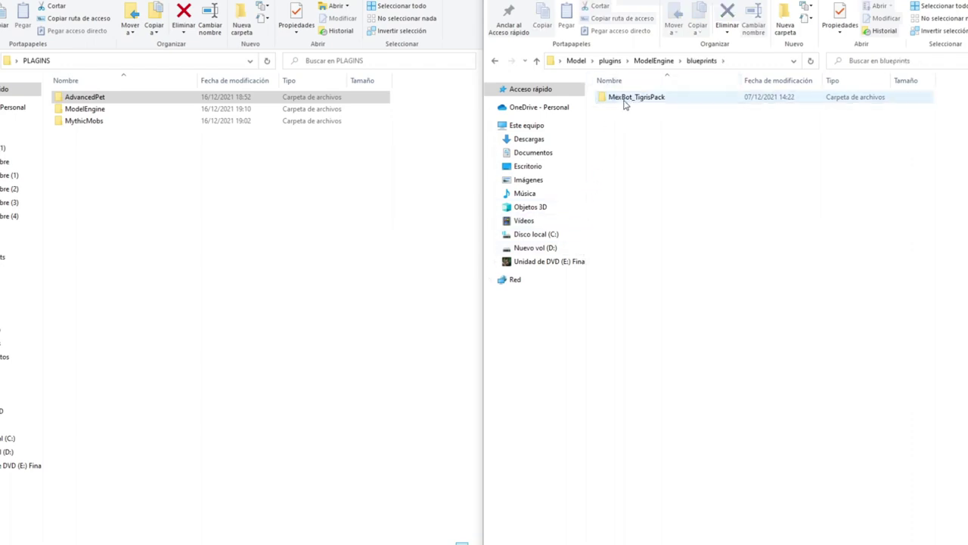
left_click(621, 104)
double_click(621, 104)
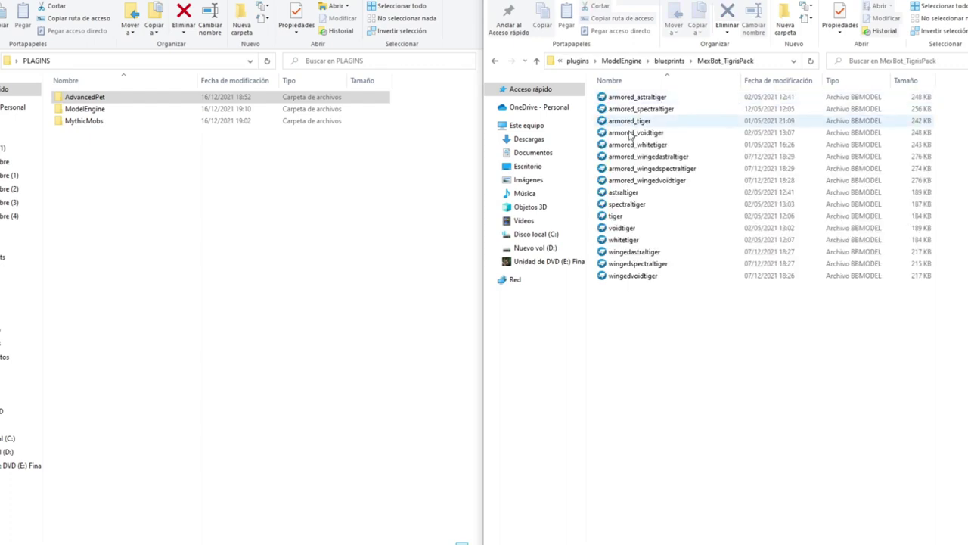
left_click_drag(653, 320, 707, 101)
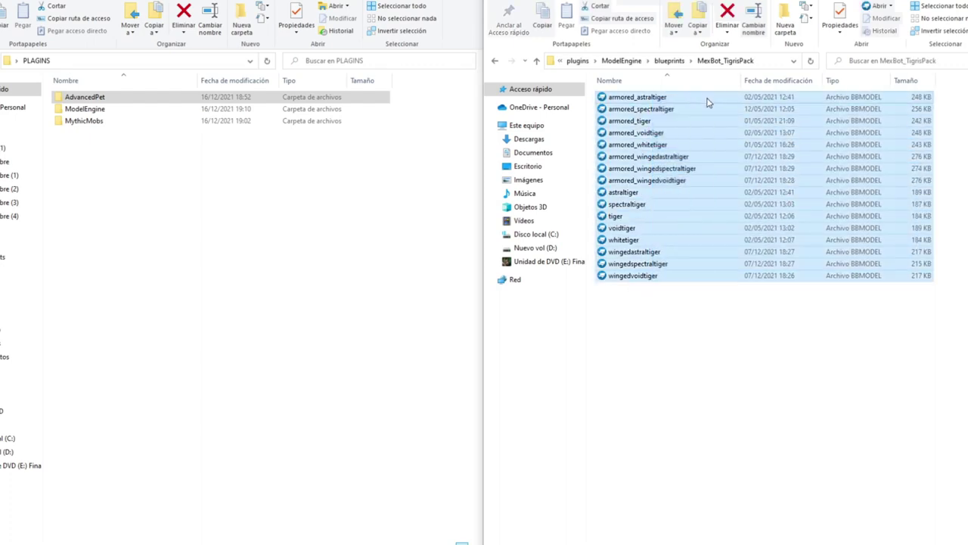
Step: Show the pack's MexBot_TigrisPack blueprint folder alongside the ModelEngine folder in PLAGINS
left_click(495, 62)
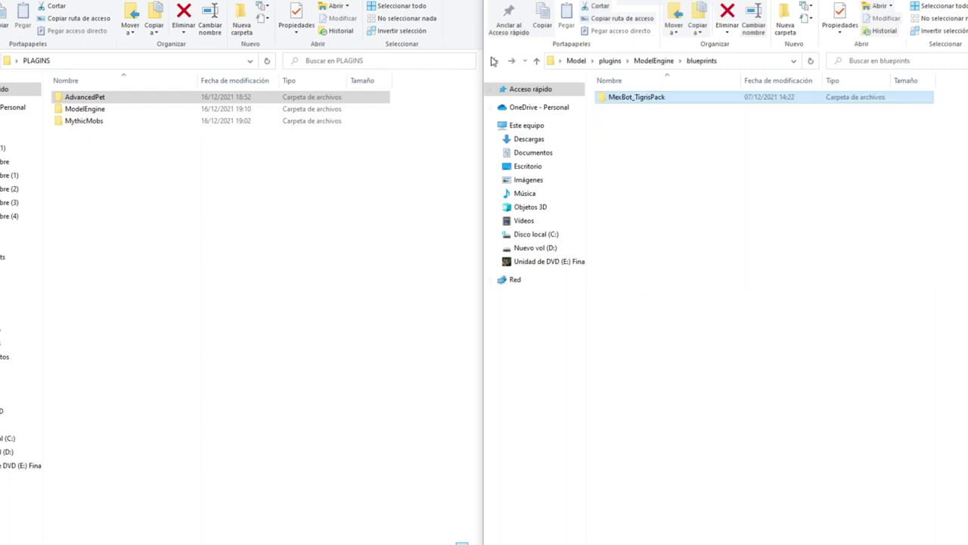
double_click(130, 109)
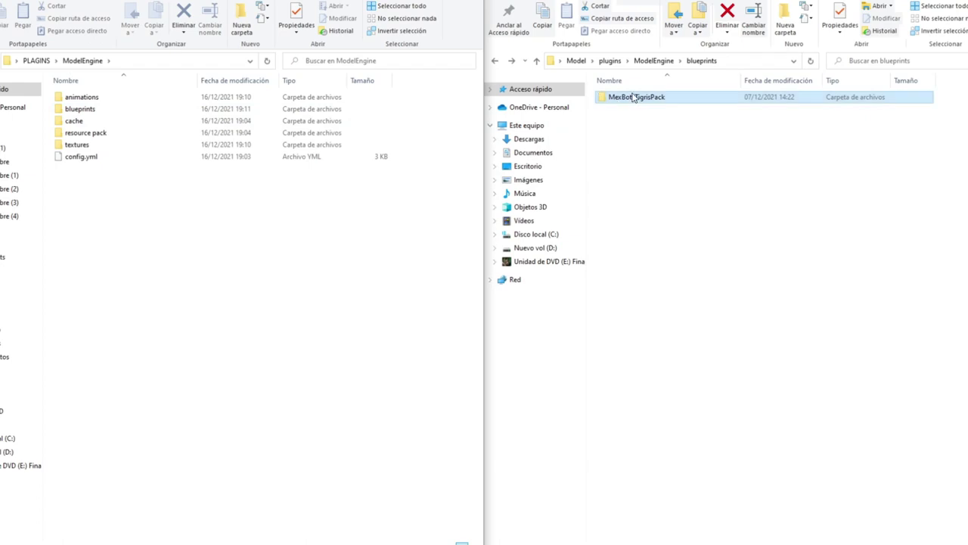
mouse_move(632, 107)
left_mouse_down()
mouse_move(579, 193)
mouse_move(224, 198)
mouse_move(177, 159)
mouse_move(175, 114)
mouse_move(194, 113)
mouse_move(620, 168)
mouse_move(634, 110)
left_mouse_up()
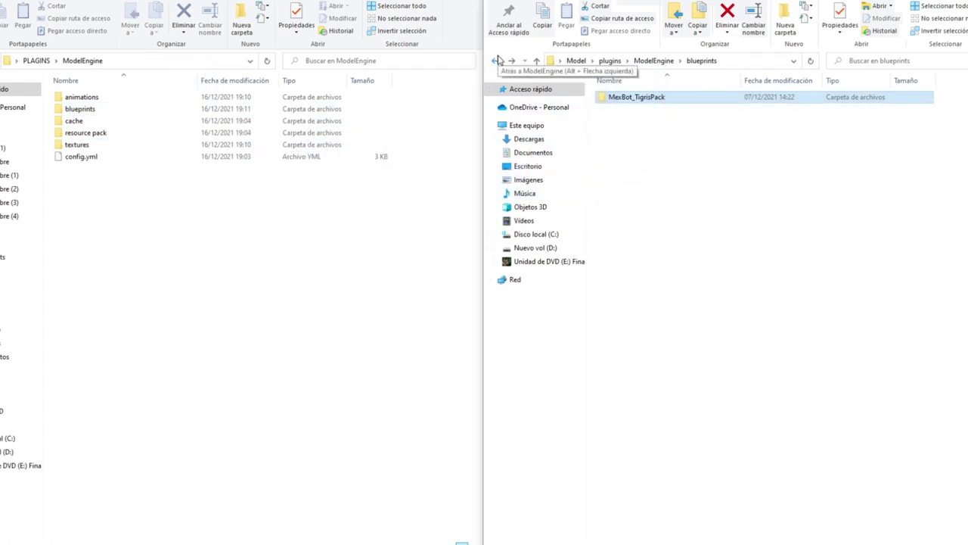
Step: Return to PLAGINS and inspect the MexBot folders inside the pack's MythicMobs/Packs folder
left_click(36, 61)
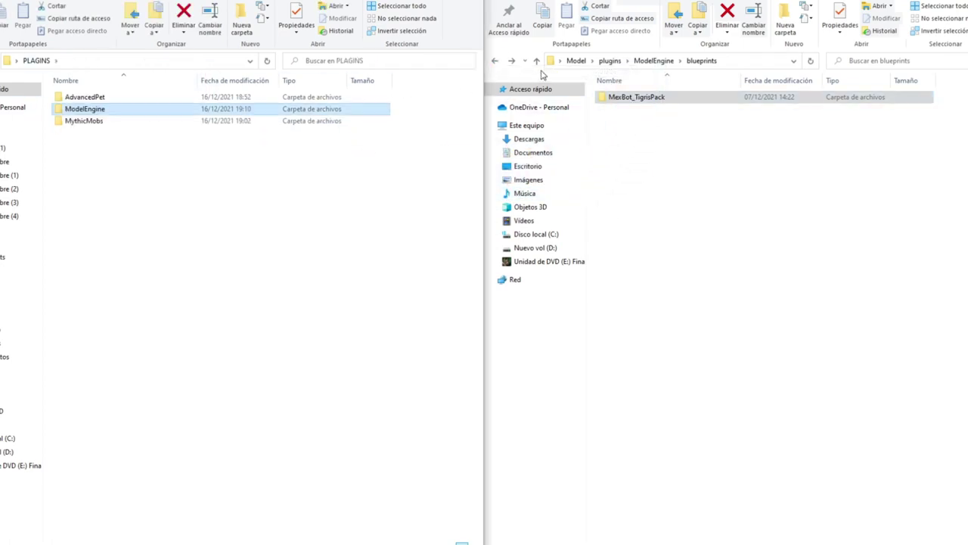
left_click(494, 62)
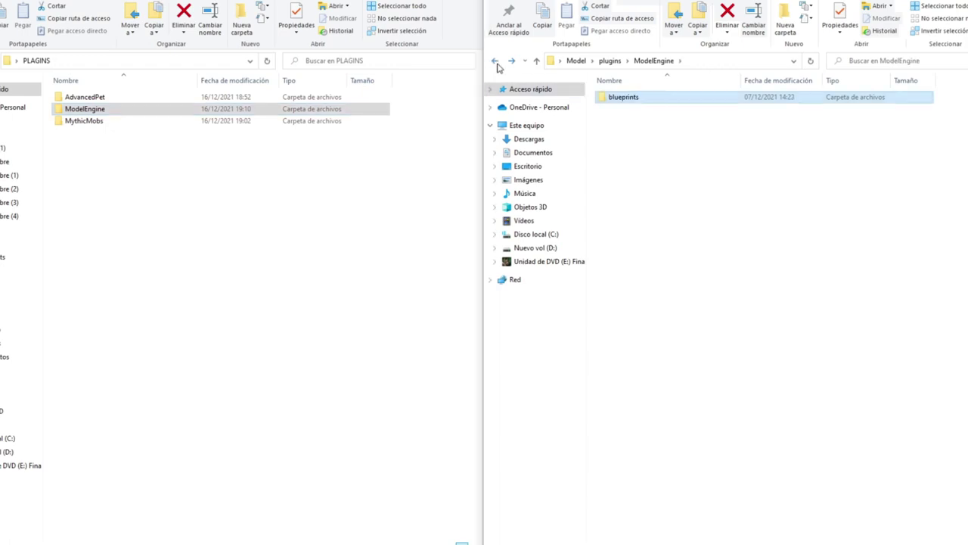
left_click(496, 63)
double_click(628, 121)
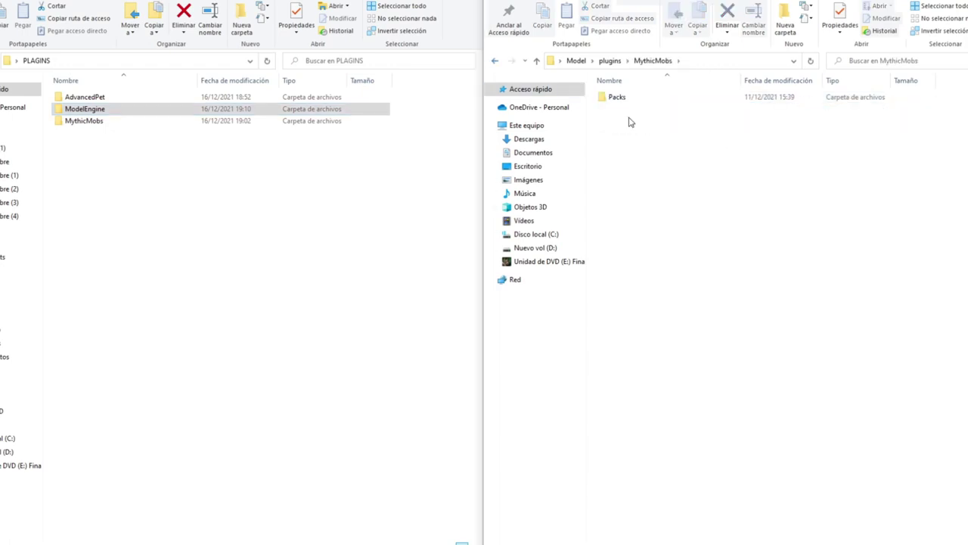
double_click(627, 99)
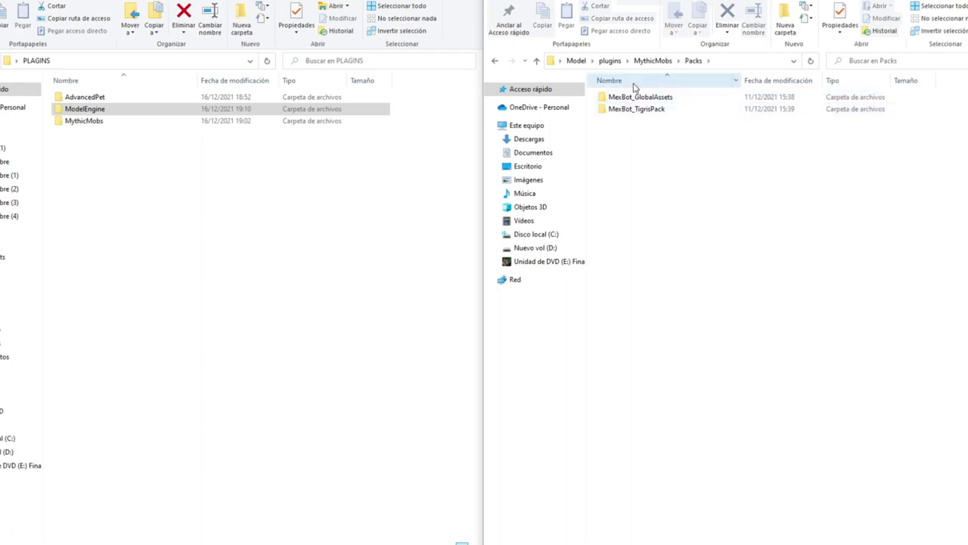
left_click_drag(618, 154, 645, 89)
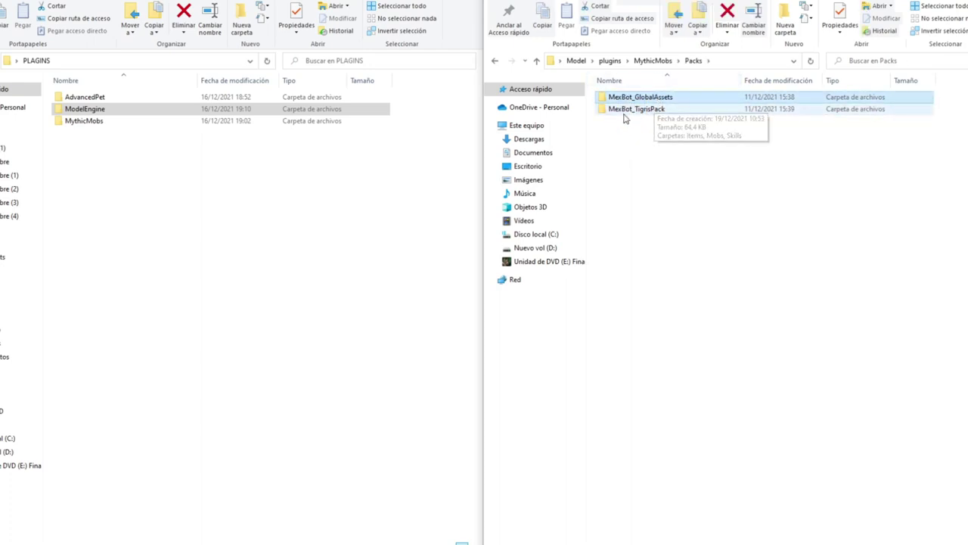
Step: Open MythicMobs in PLAGINS and compare it with the pack's MythicMobs folder containing Packs
double_click(203, 123)
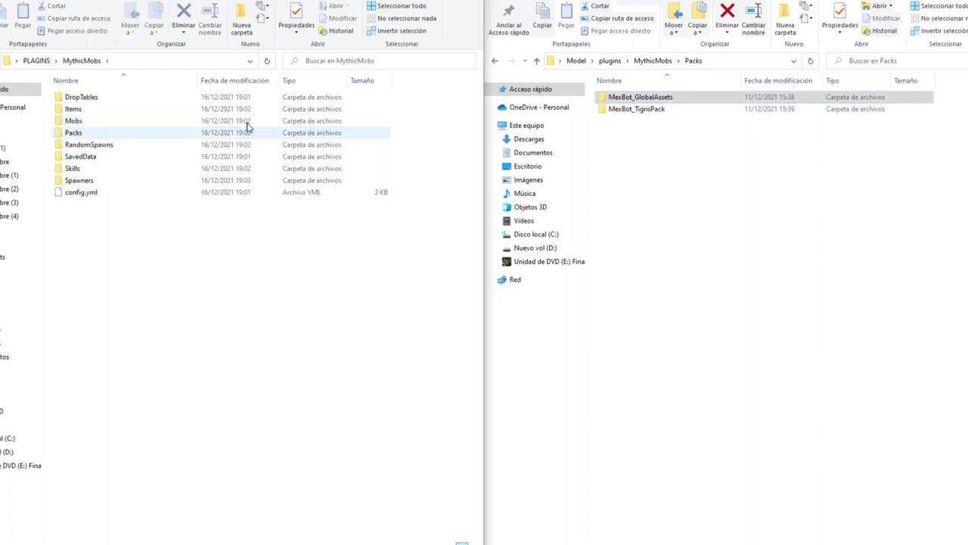
left_click(683, 242)
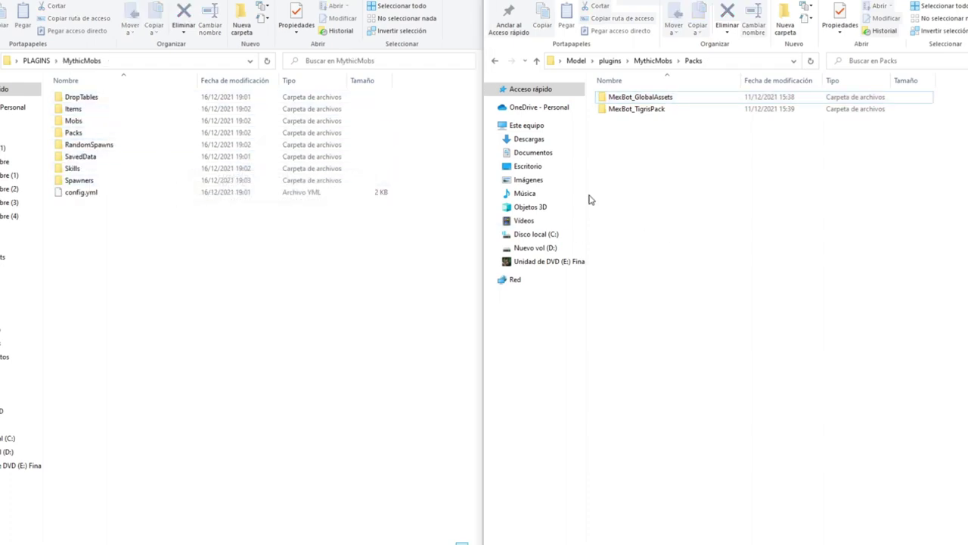
left_click(495, 62)
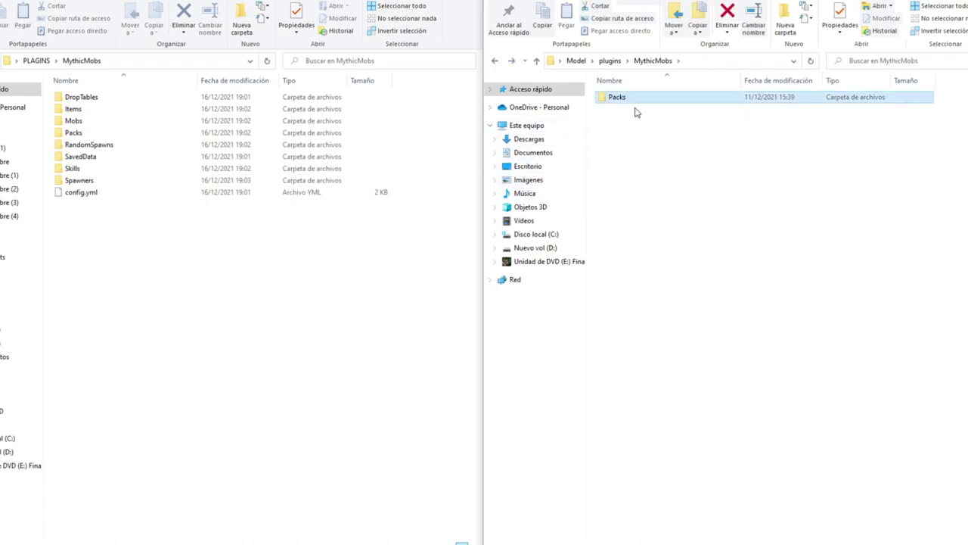
mouse_move(625, 101)
mouse_move(622, 102)
left_mouse_down()
mouse_move(642, 177)
mouse_move(653, 121)
mouse_move(646, 152)
mouse_move(386, 297)
mouse_move(672, 159)
mouse_move(634, 106)
left_mouse_up()
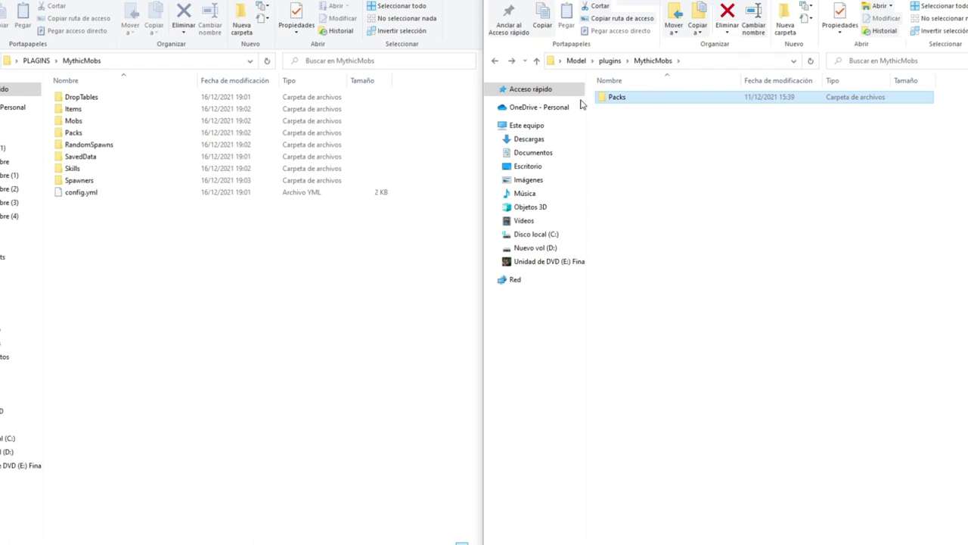
Step: Return the pack window to the Model folder and the server window to PLAGINS
left_click(497, 61)
left_click(498, 61)
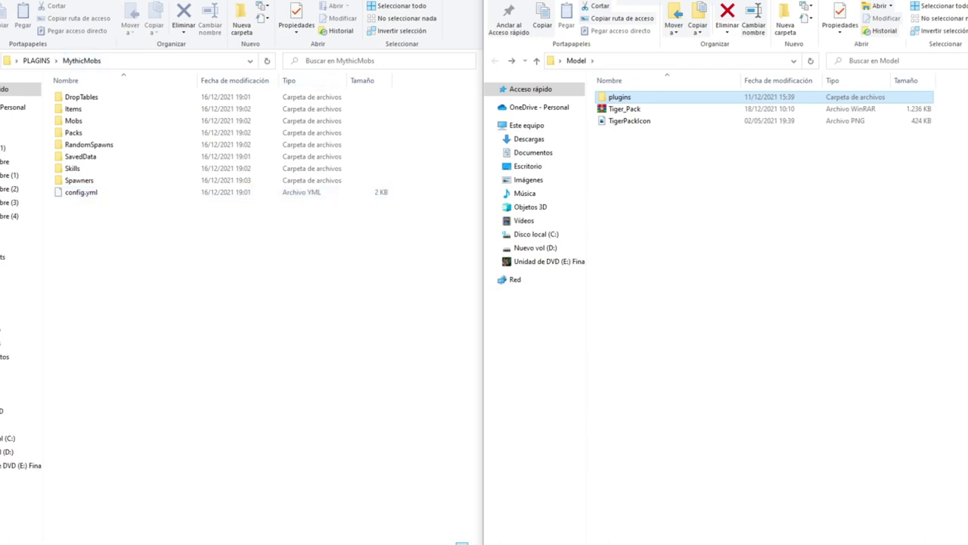
left_click(36, 61)
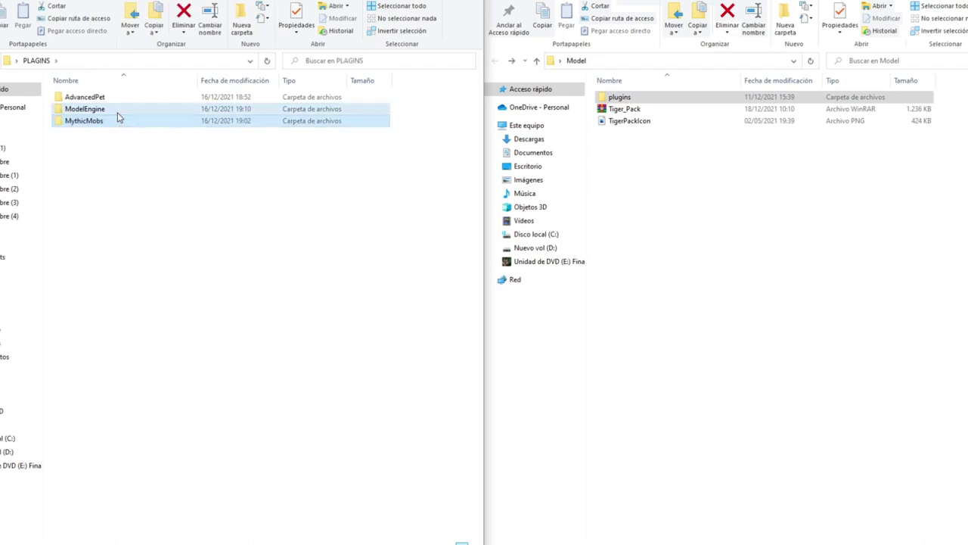
Step: Open ModelEngine/resource pack/assets in PLAGINS, select the minecraft and modelengine folders, and go back one folder
double_click(118, 111)
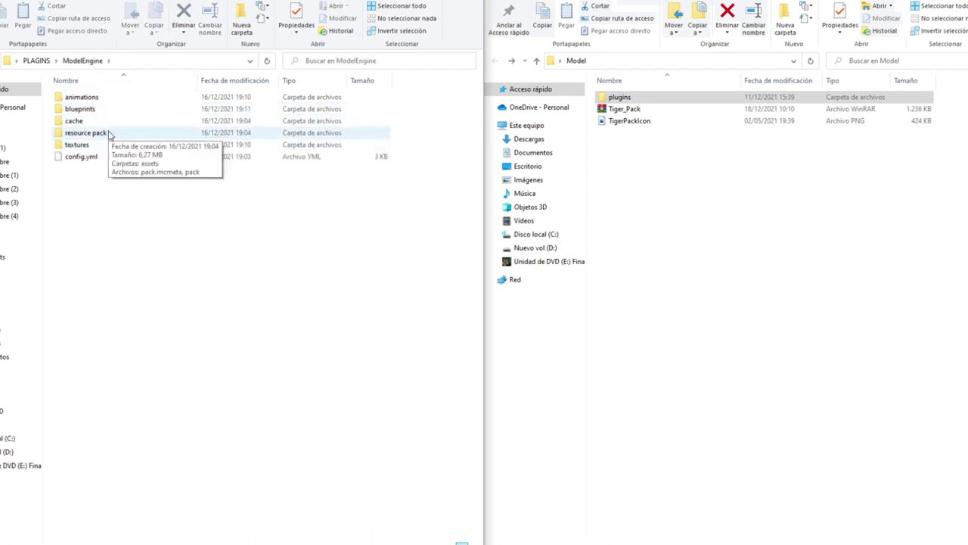
double_click(108, 134)
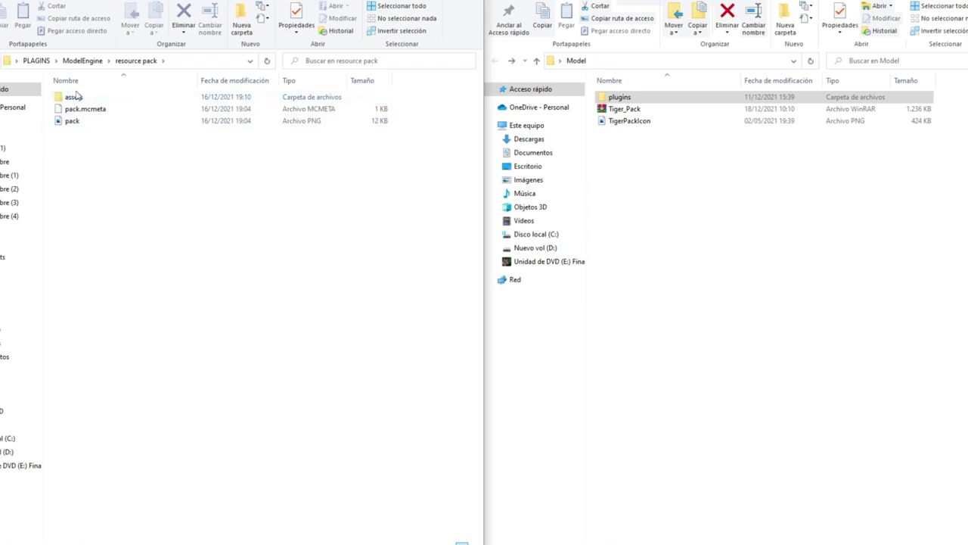
double_click(96, 99)
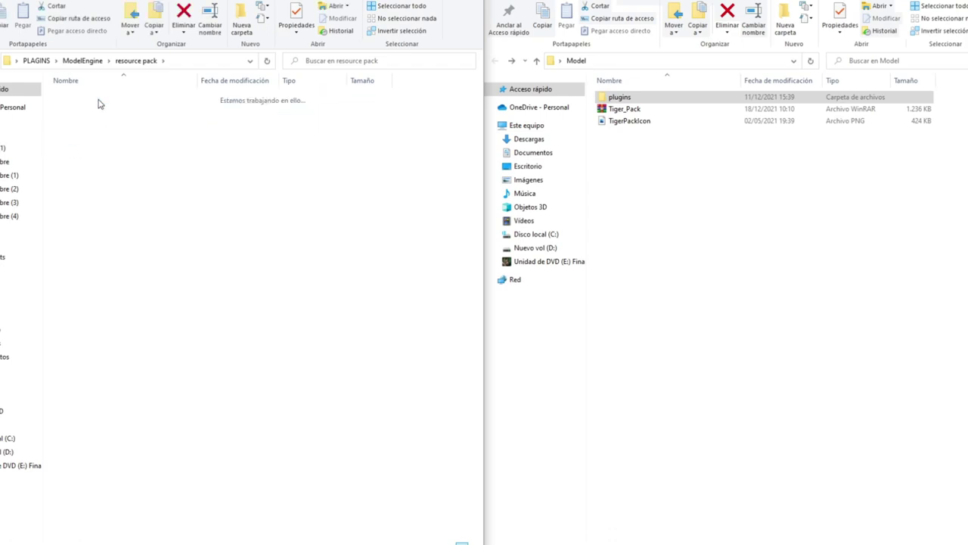
left_click_drag(95, 154, 121, 97)
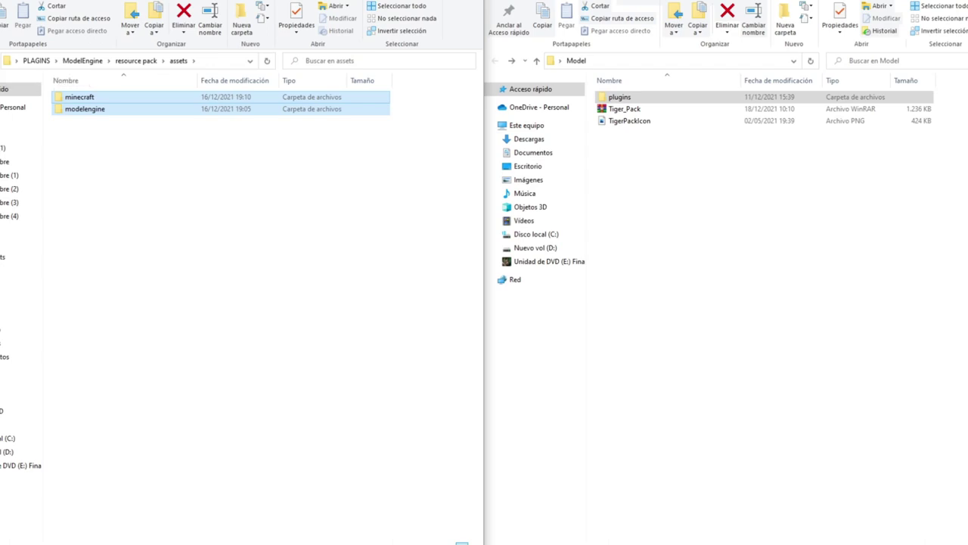
key("alt+Left")
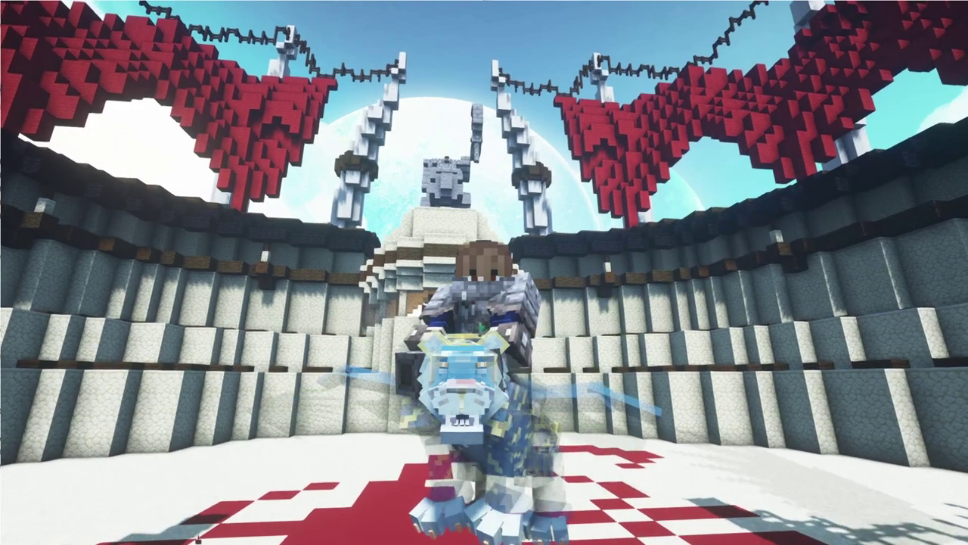